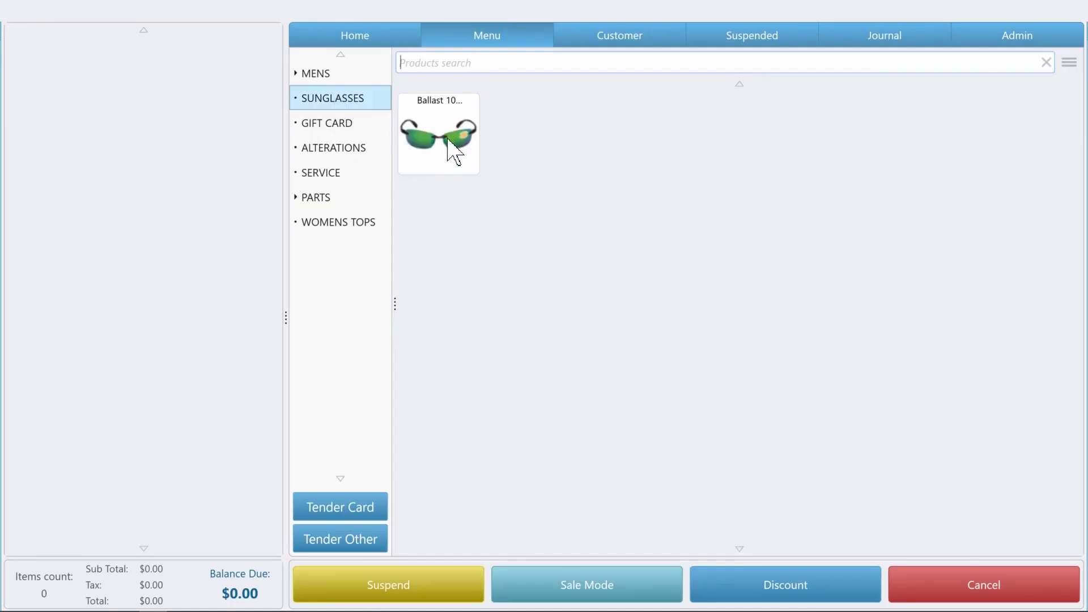
# Add the Ballast 10 sunglasses to the sale and save the item details.
pyautogui.click(453, 151)
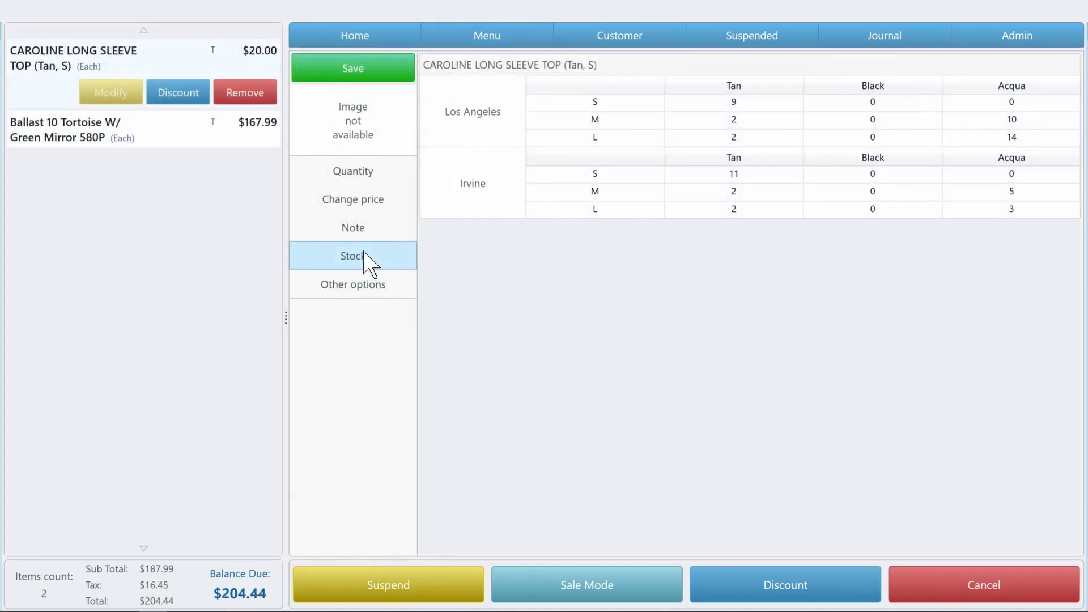
pyautogui.click(374, 77)
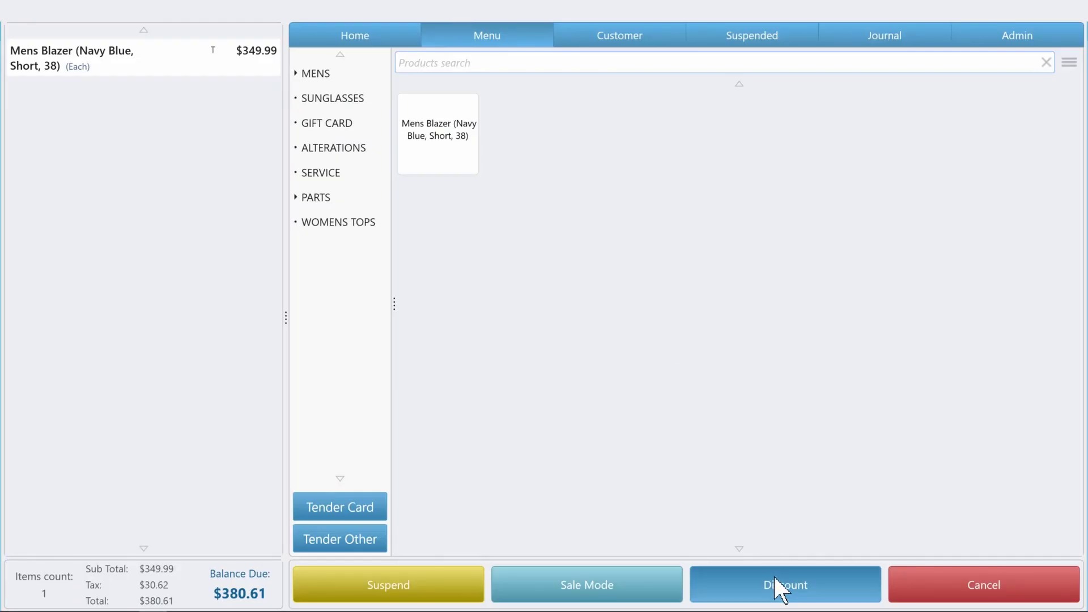
# Apply the PIN-authorised Military 10% discount and pay the $622.01 balance in cash.
pyautogui.click(497, 265)
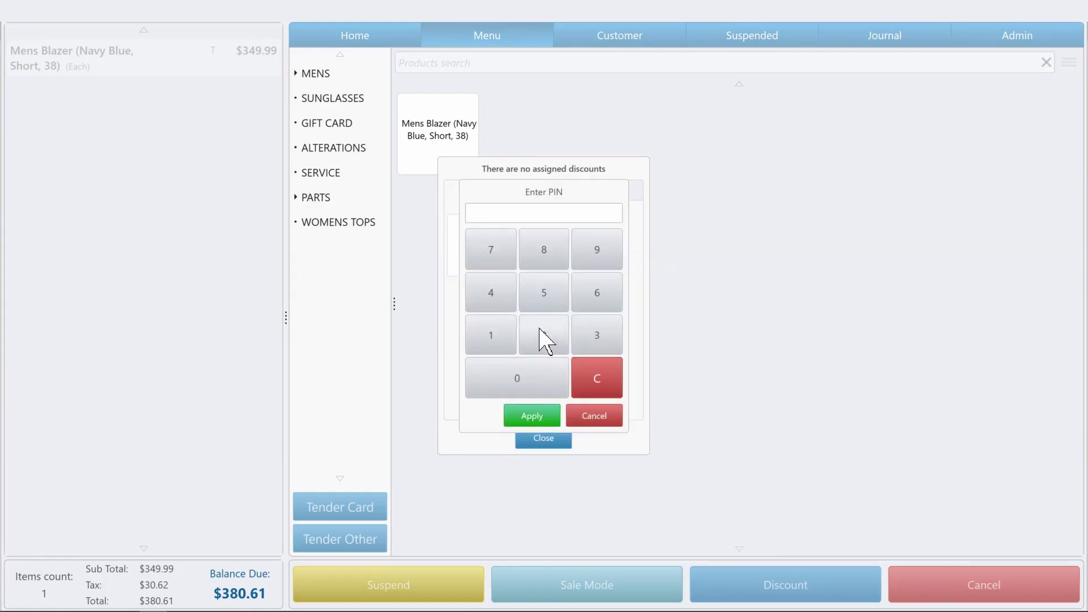
pyautogui.click(501, 348)
pyautogui.click(501, 349)
pyautogui.click(532, 414)
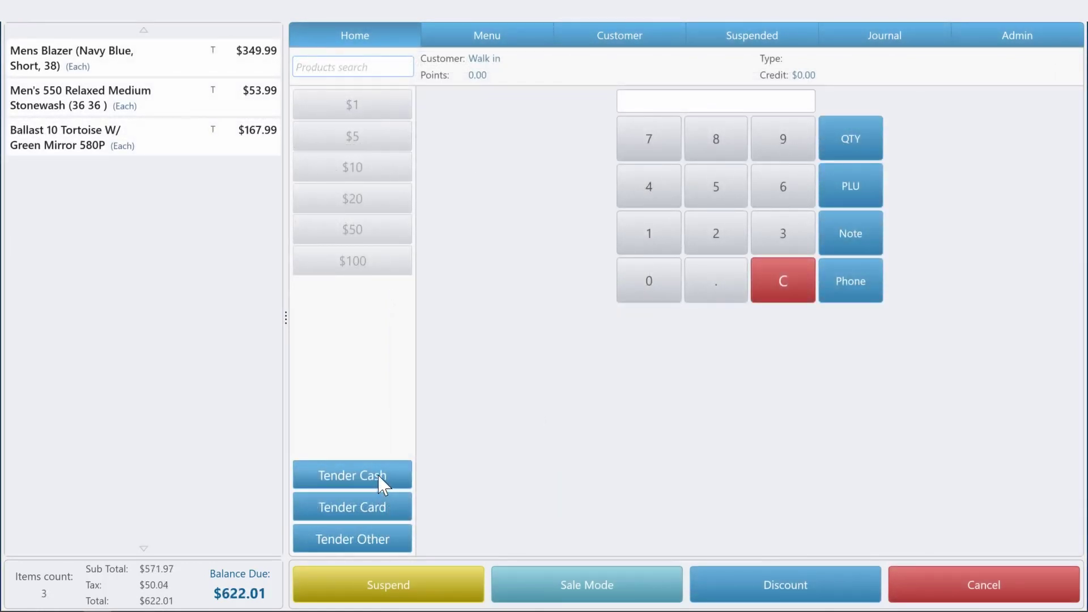
pyautogui.click(380, 480)
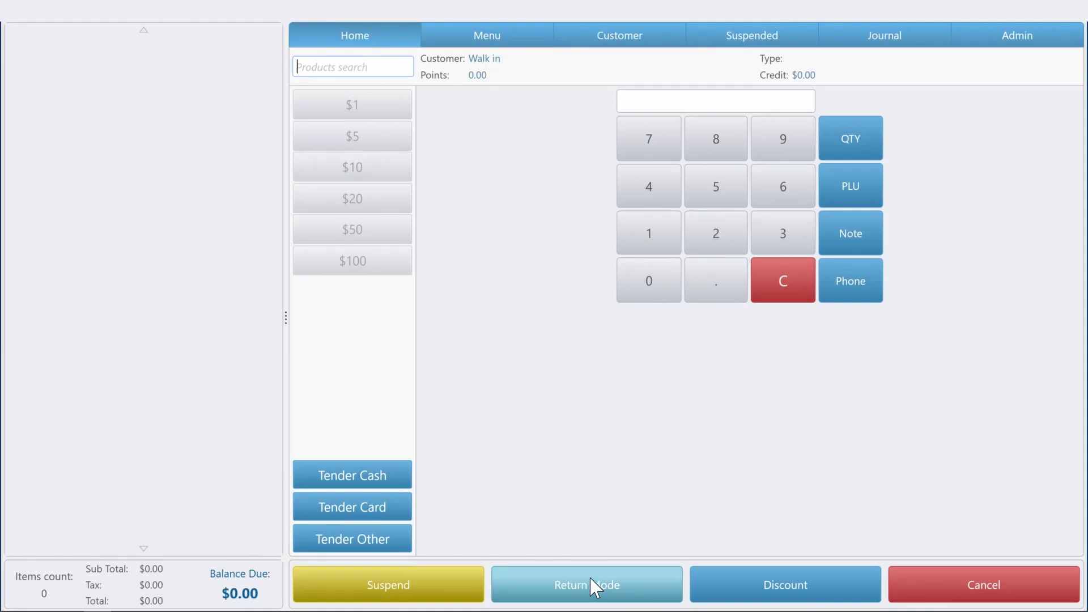
# Scan the Ballast 10 Tortoise sunglasses in as a returned item.
pyautogui.press('Return')
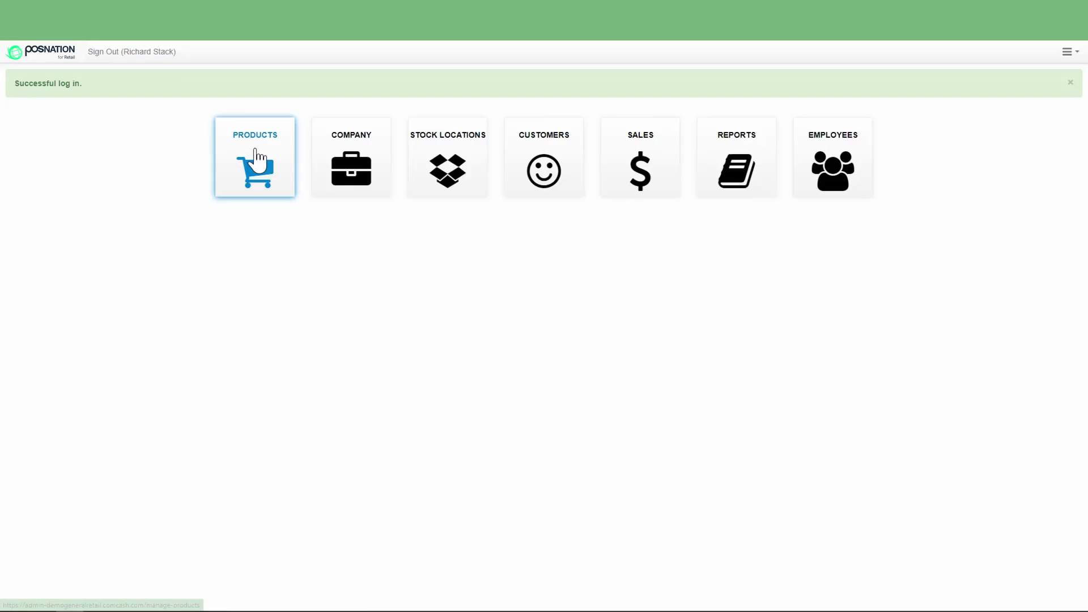
# From the back-office products list, create a new product titled 'PKB Shirt- Women's'.
pyautogui.click(258, 157)
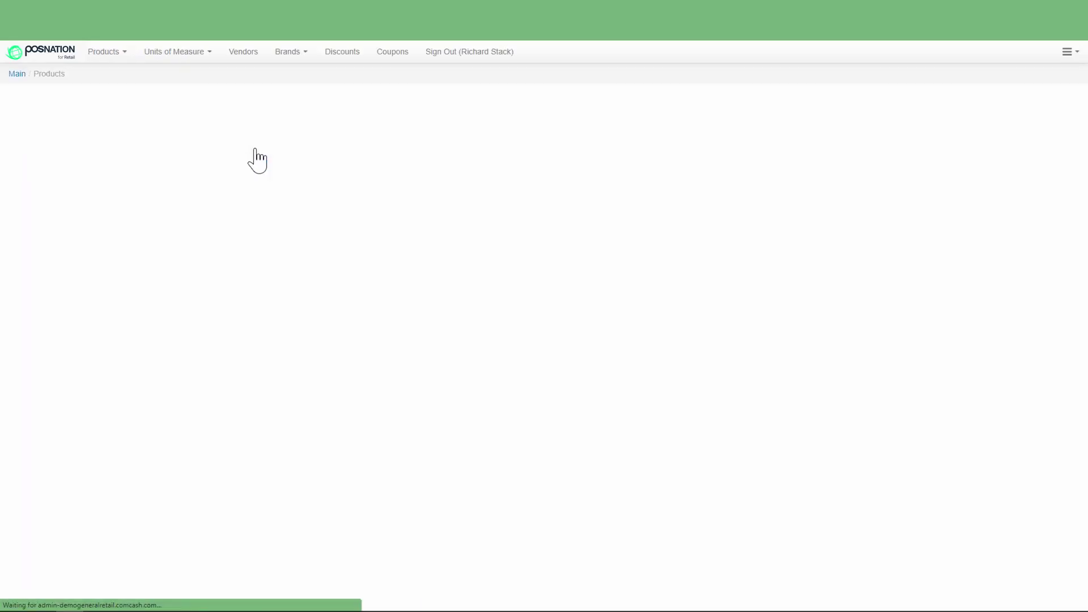
pyautogui.click(75, 115)
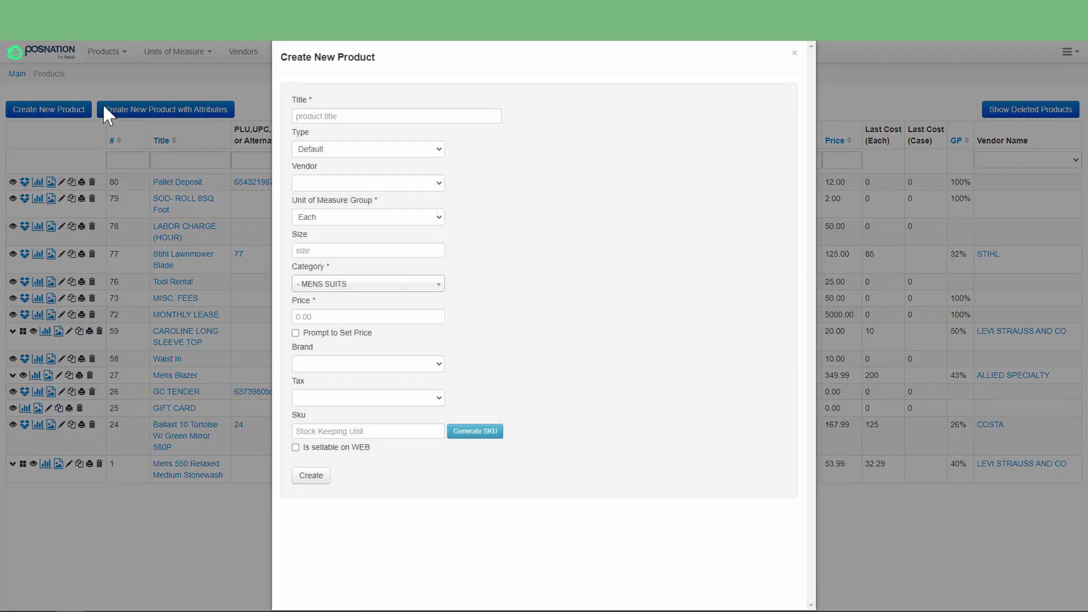
pyautogui.click(342, 116)
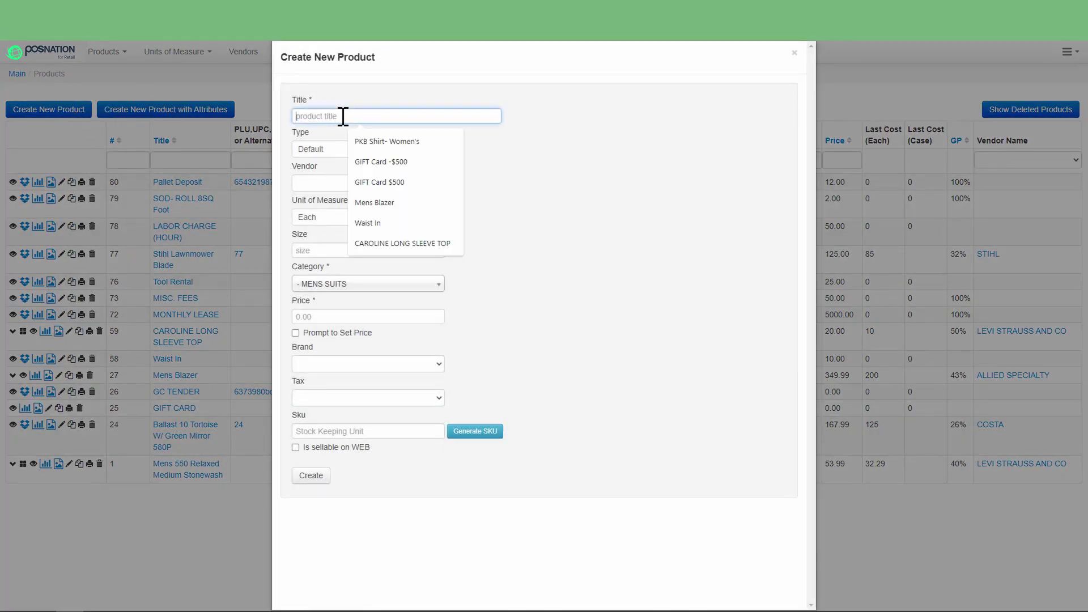
pyautogui.click(383, 142)
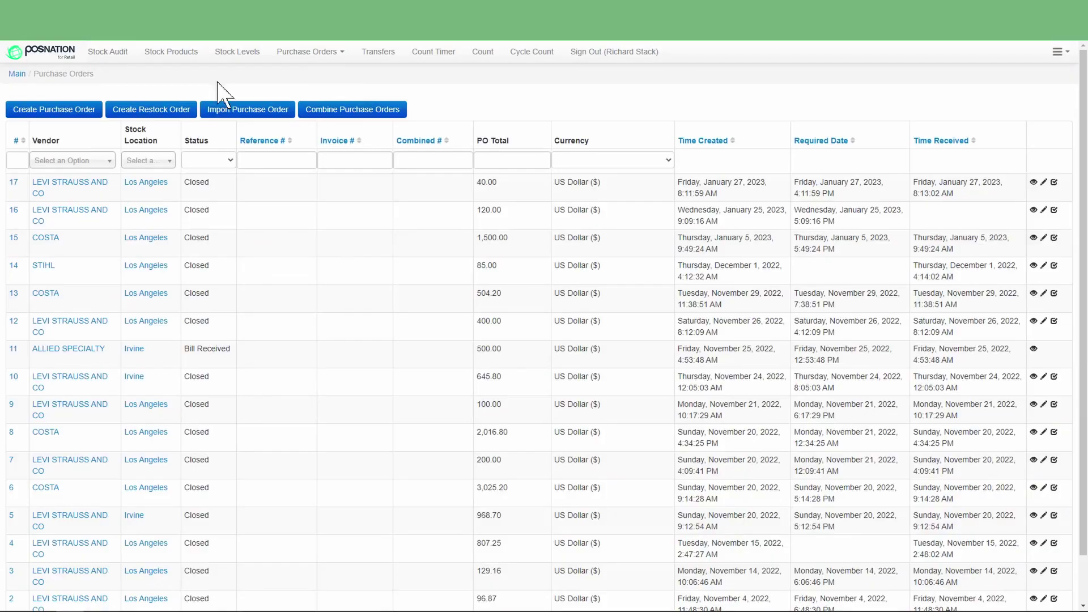
# Generate a Restock Min max purchase order with vendor COSTA and stock location Irvine.
pyautogui.click(134, 116)
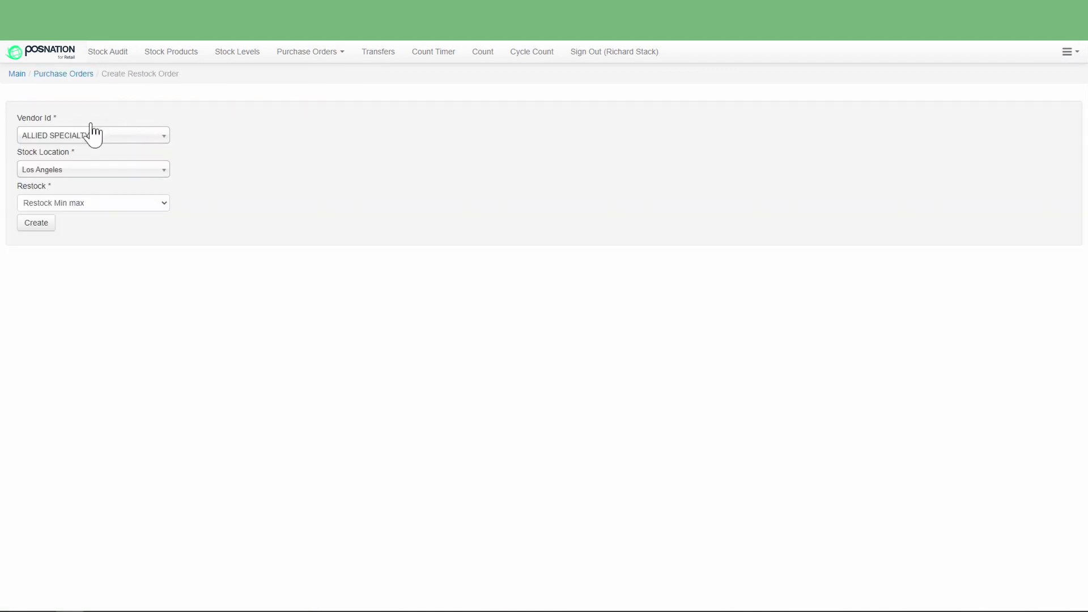
pyautogui.click(81, 139)
pyautogui.click(75, 184)
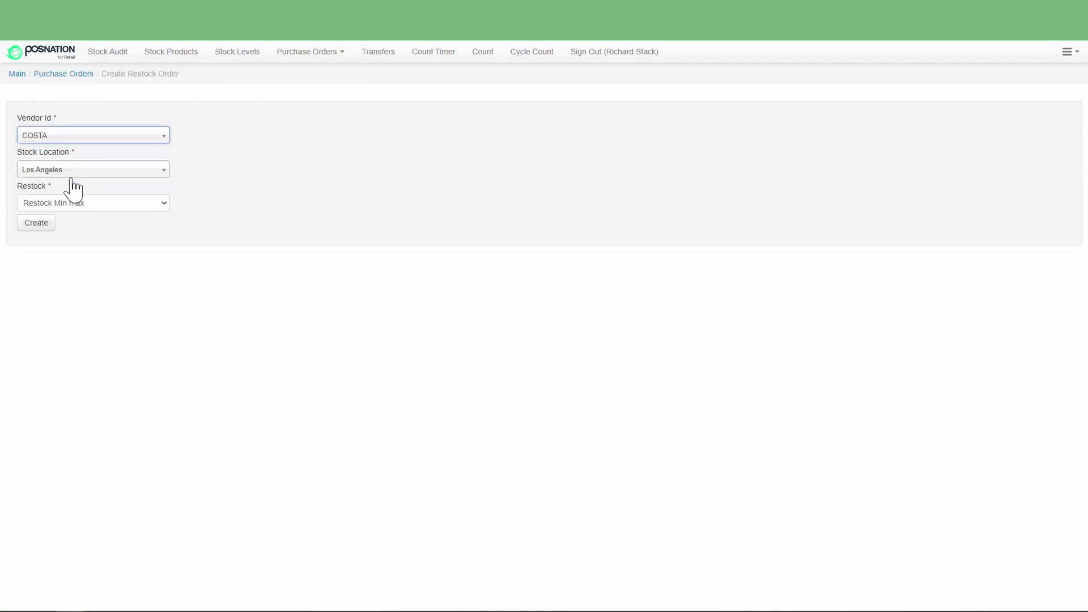
pyautogui.click(78, 173)
pyautogui.click(73, 218)
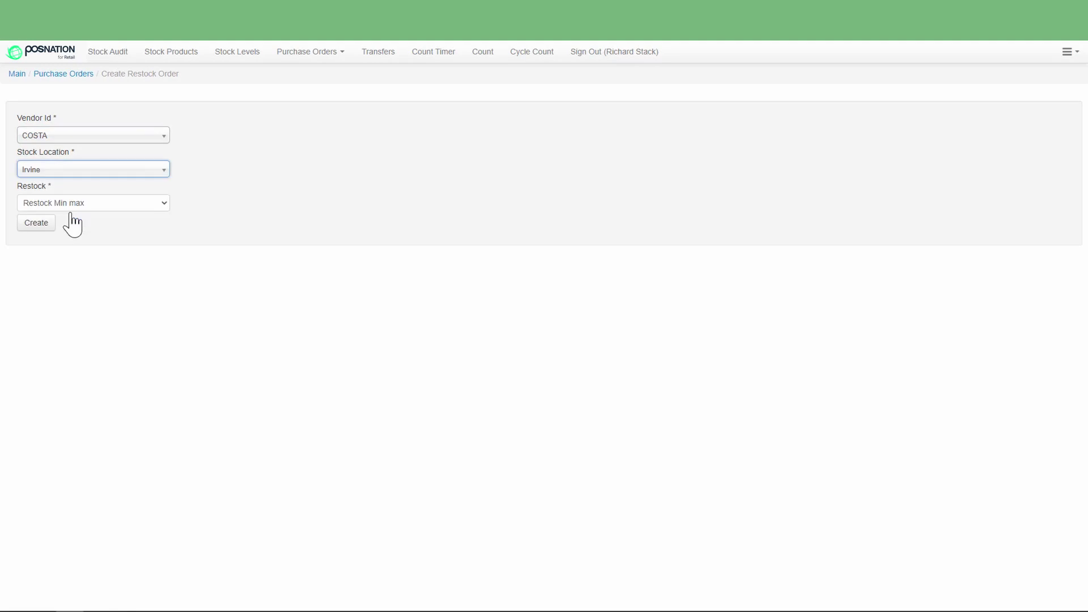
pyautogui.click(62, 202)
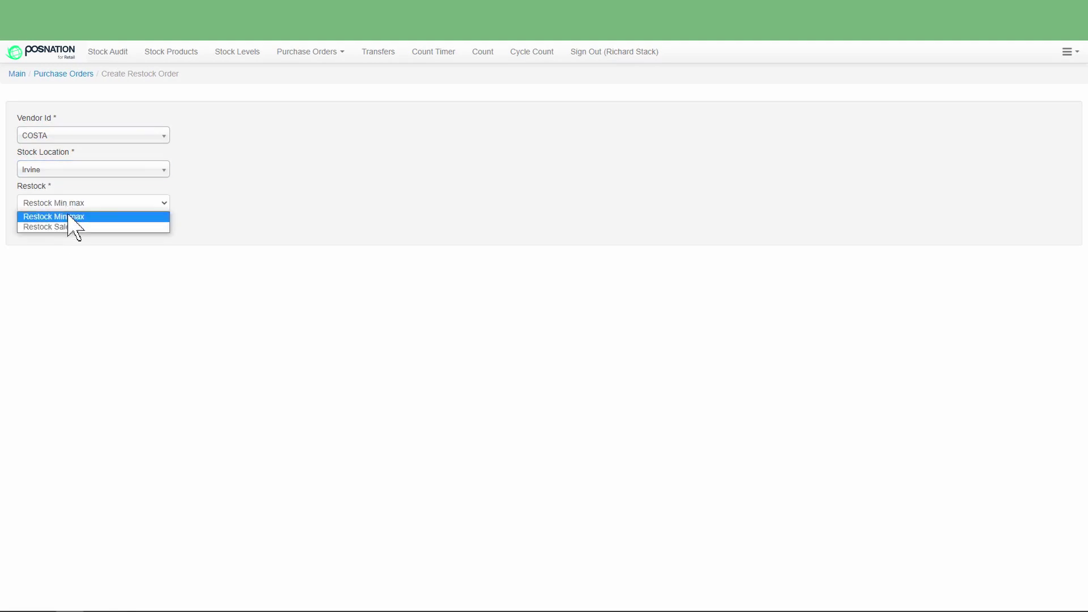
pyautogui.click(70, 217)
pyautogui.click(38, 223)
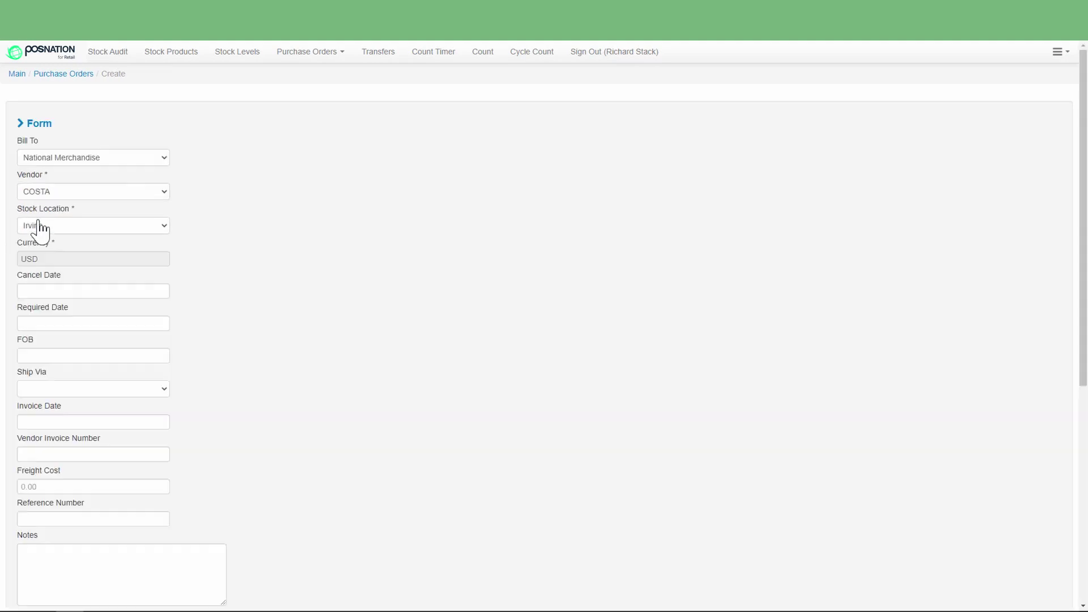
pyautogui.moveTo(1084, 195); pyautogui.dragTo(1083, 395)
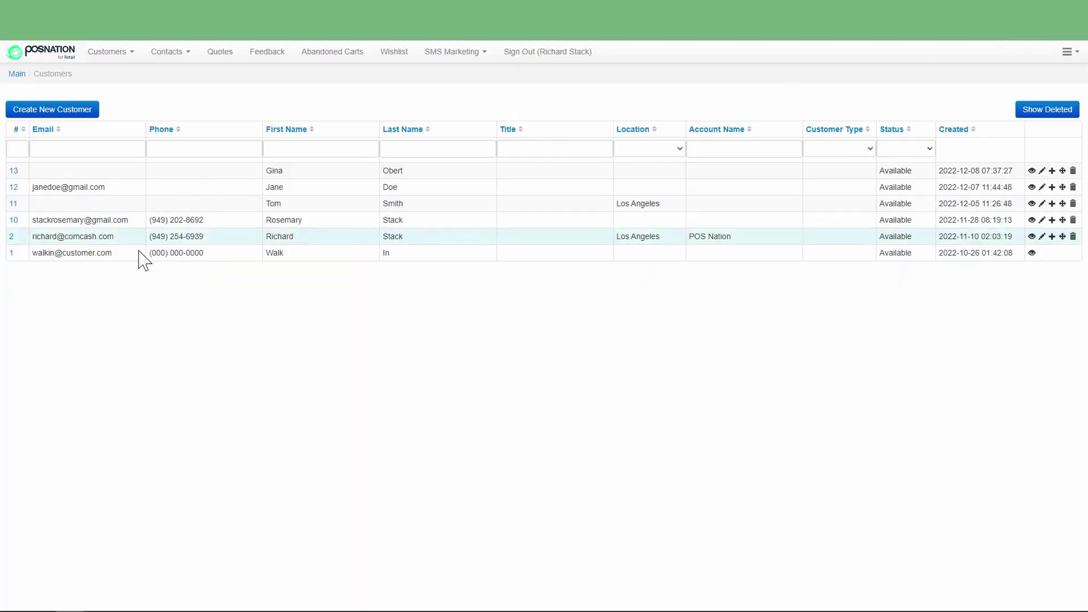
# Open the customer's detail record from the customers list.
pyautogui.click(11, 238)
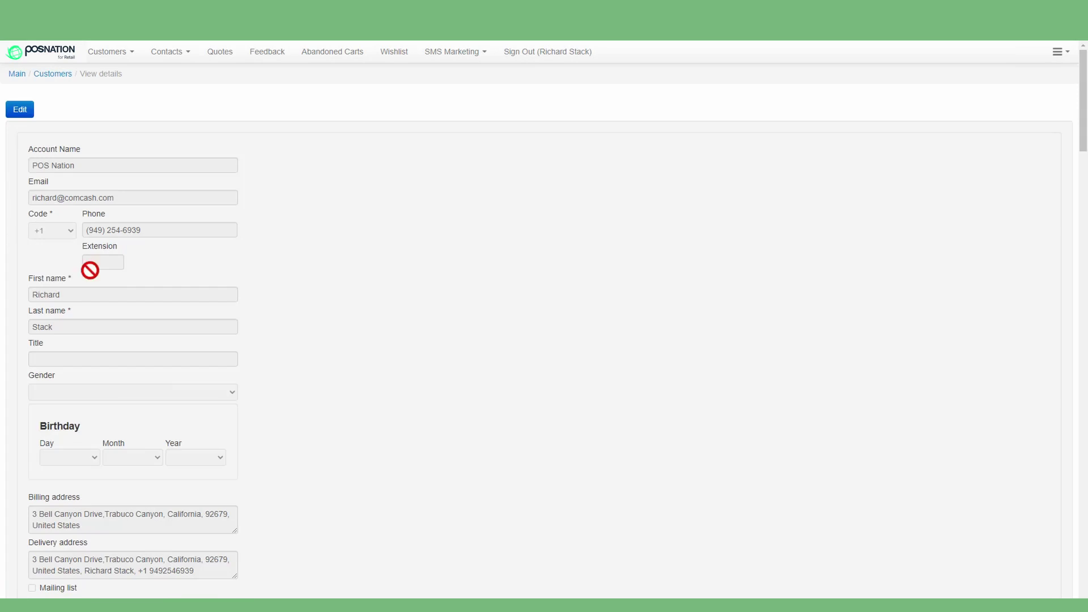
pyautogui.scroll(-3, 128, 293)
pyautogui.scroll(-10, 128, 293)
pyautogui.scroll(-2, 128, 294)
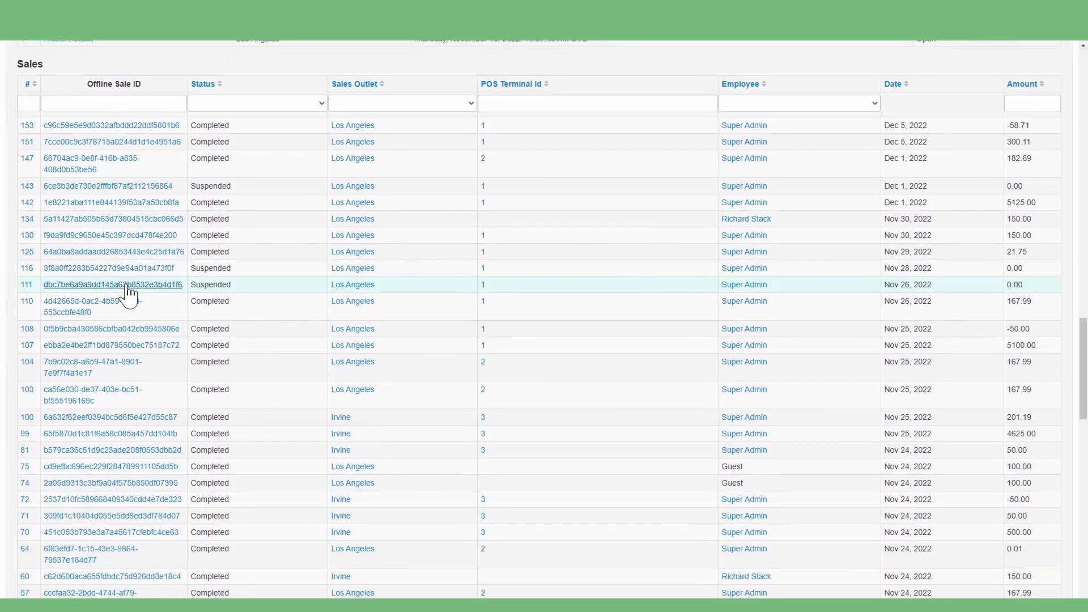